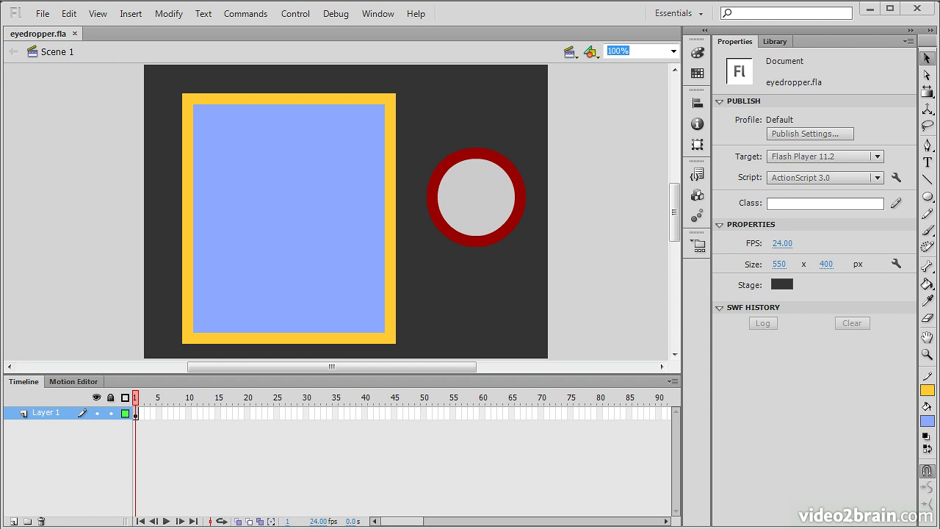
Select the rectangle's blue fill, the circle's grey fill and its red ring, then deselect.
{"action": "left_click", "coordinate": [308, 219]}
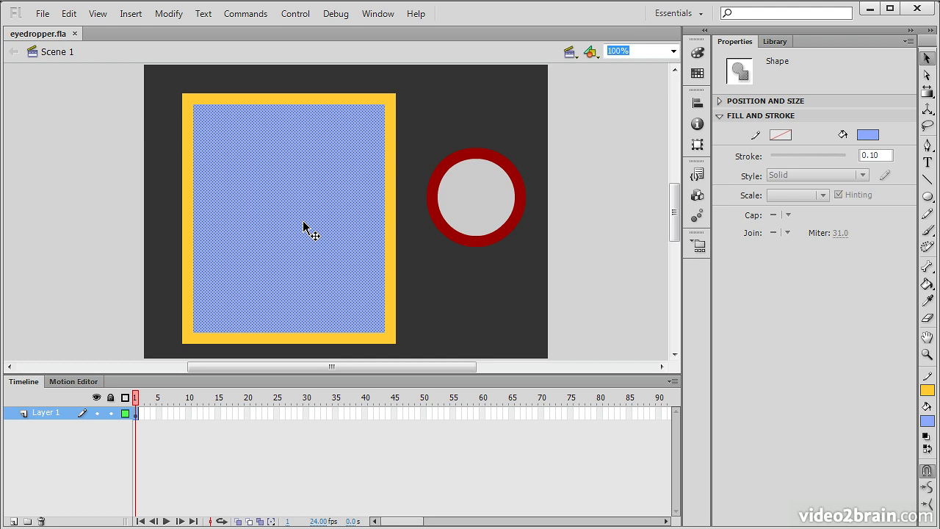
{"action": "left_click", "coordinate": [488, 202]}
{"action": "left_click", "coordinate": [473, 154]}
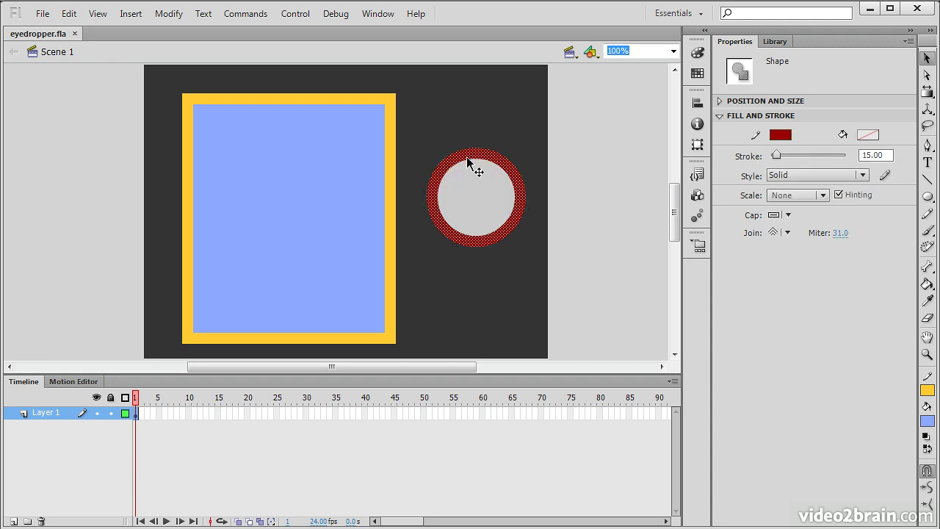
{"action": "left_click", "coordinate": [474, 180]}
{"action": "left_click", "coordinate": [558, 156]}
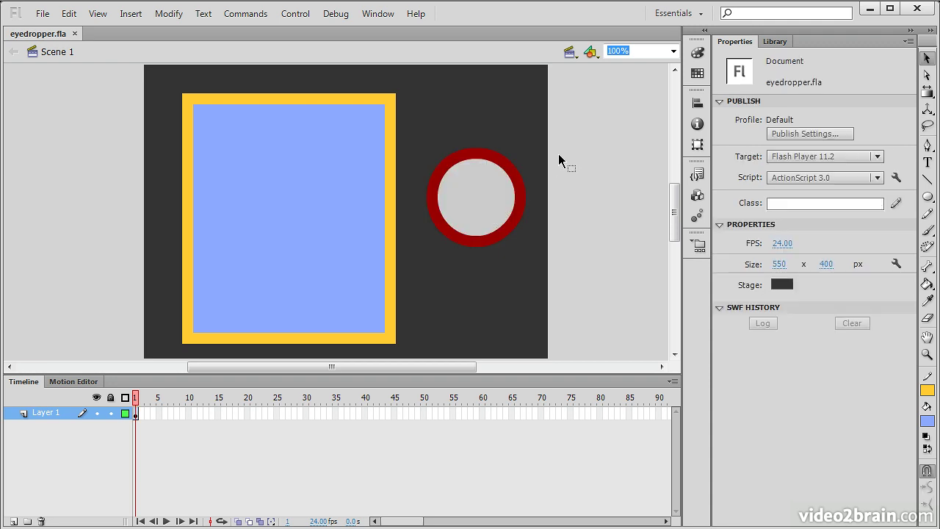
Sample the rectangle's light blue with the Eyedropper and fill the circle's centre with it.
{"action": "left_click", "coordinate": [930, 303]}
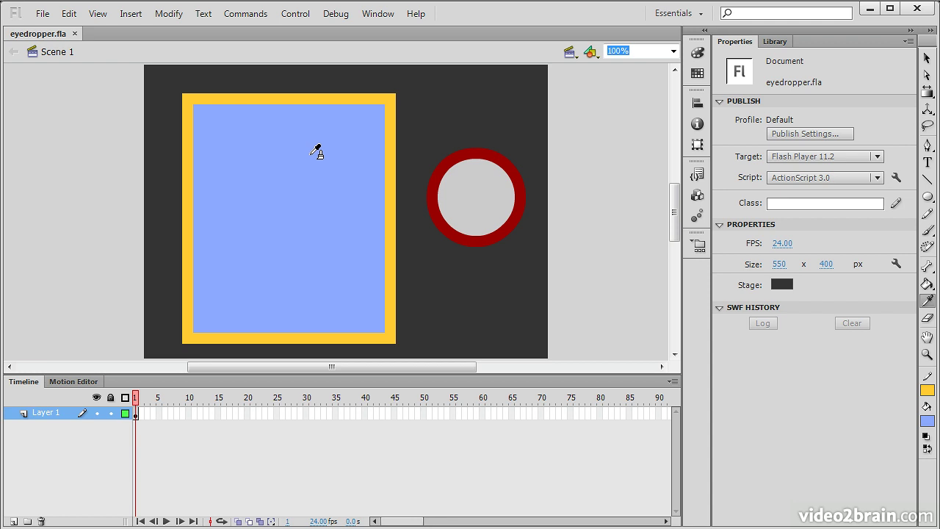
{"action": "left_click", "coordinate": [307, 151]}
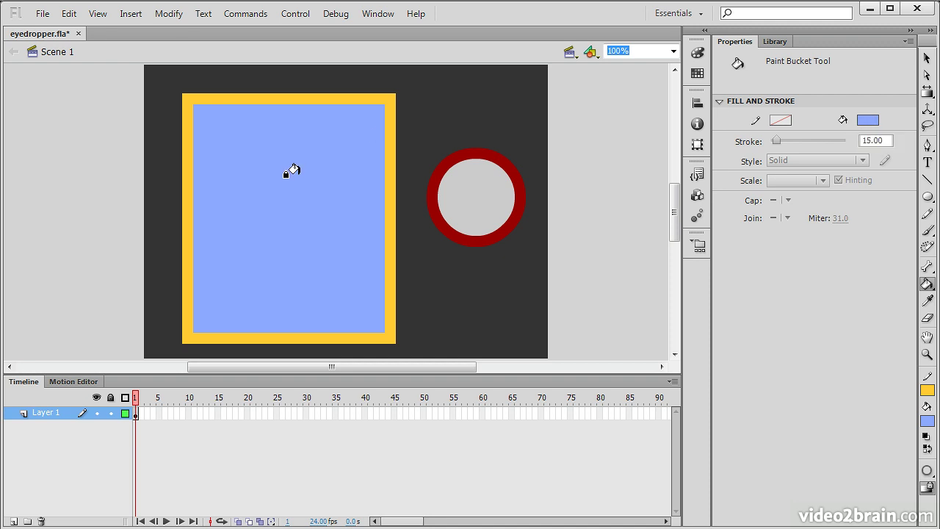
{"action": "left_click", "coordinate": [468, 191]}
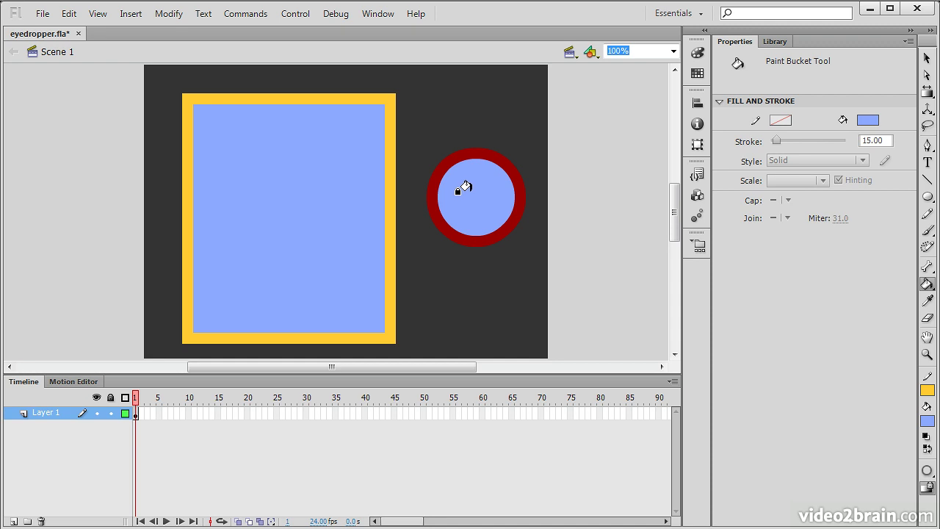
Sample the circle's dark red stroke and apply it to the rectangle's yellow border.
{"action": "left_click", "coordinate": [927, 301]}
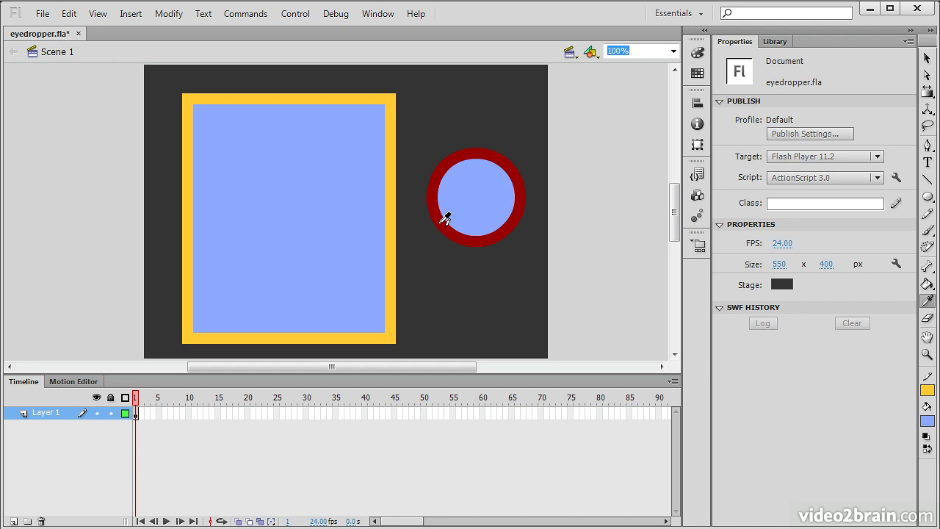
{"action": "left_click", "coordinate": [445, 220]}
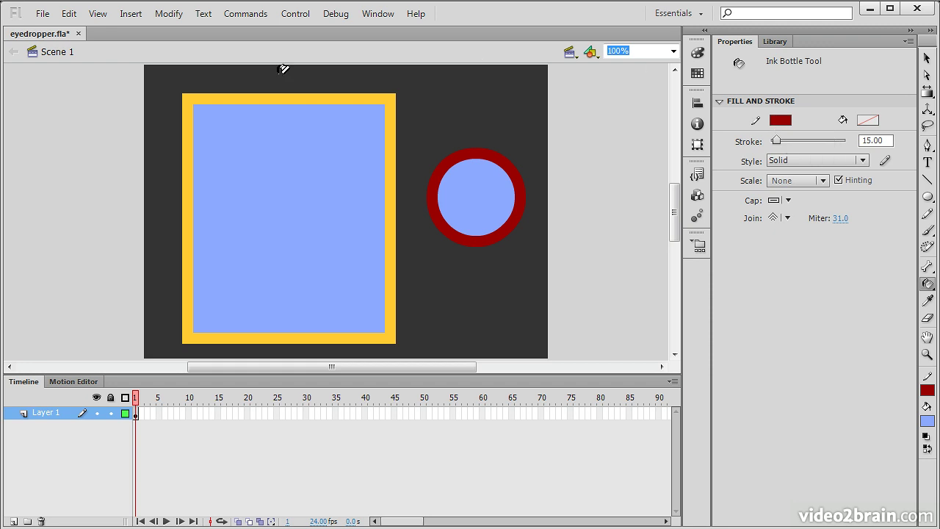
{"action": "left_click", "coordinate": [234, 94]}
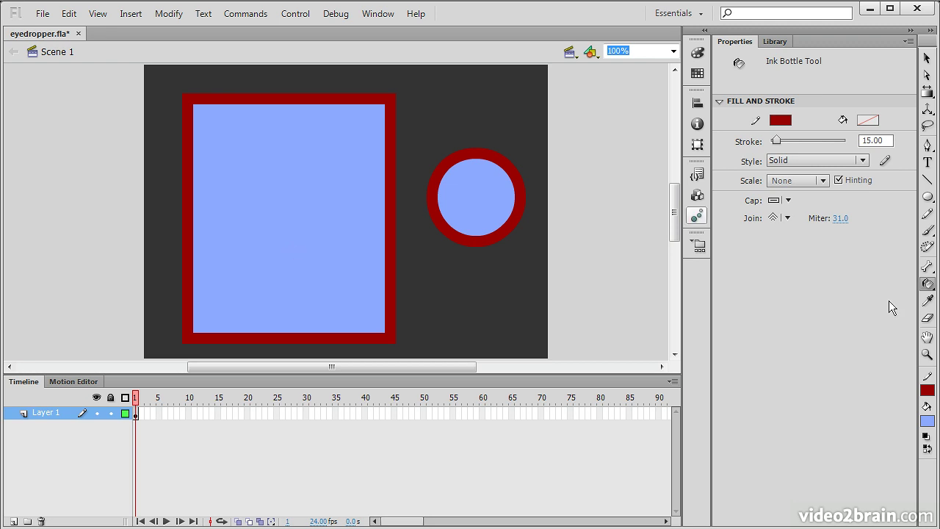
Sample the dark stage grey, fill the rectangle with it, and show the Color panel reading 333333.
{"action": "left_click", "coordinate": [927, 303]}
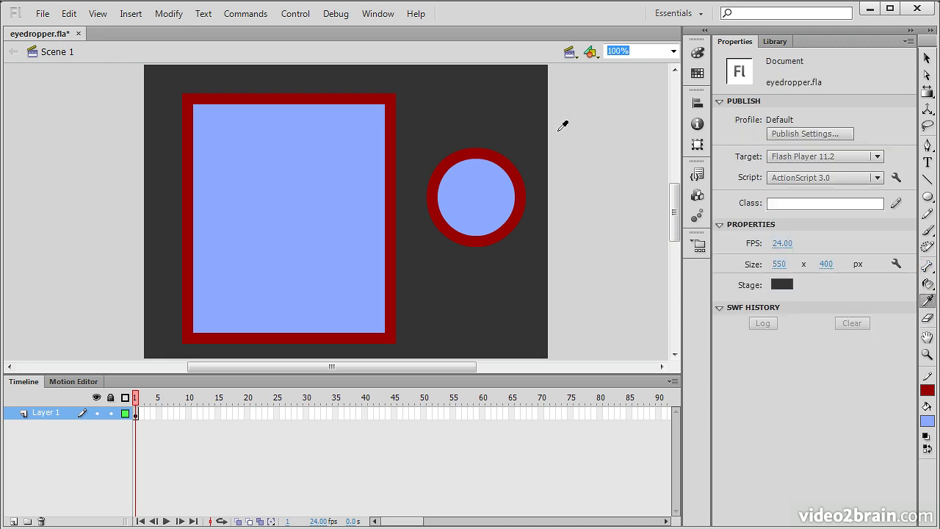
{"action": "left_click", "coordinate": [430, 117]}
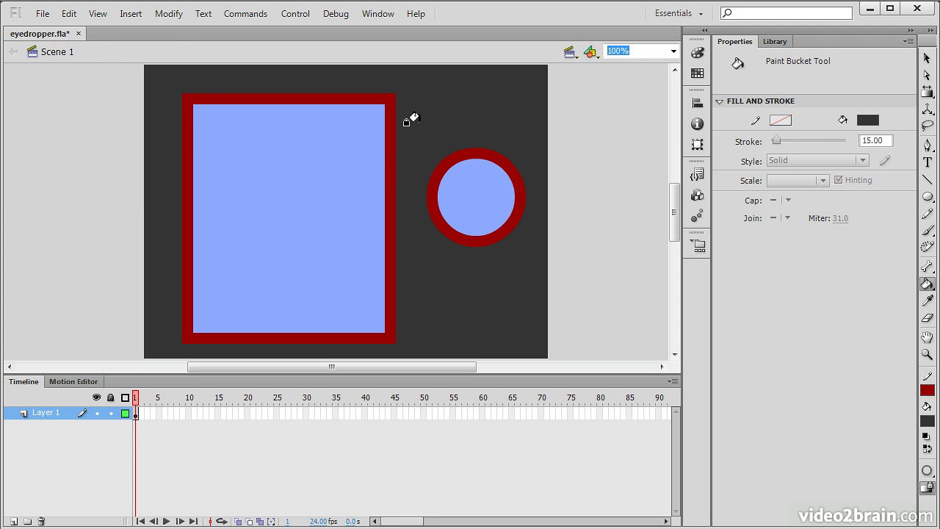
{"action": "left_click", "coordinate": [272, 166]}
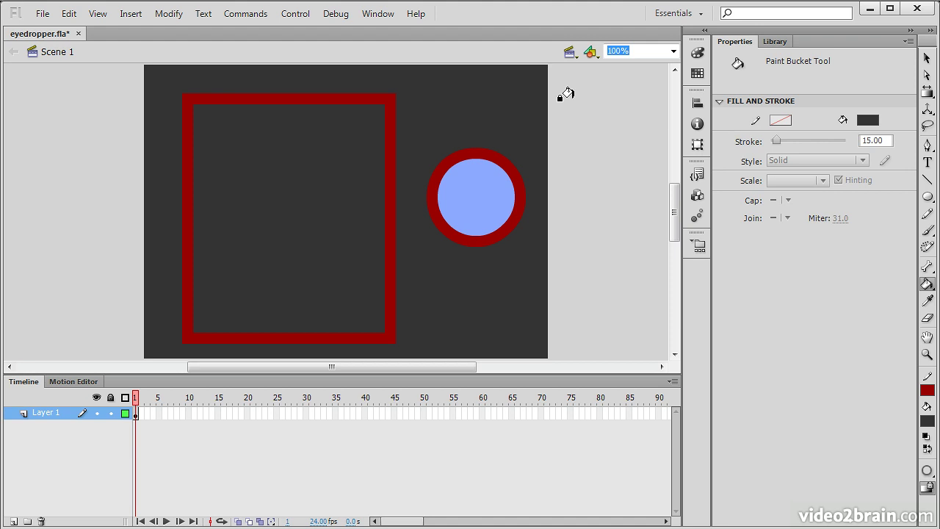
{"action": "left_click", "coordinate": [699, 52]}
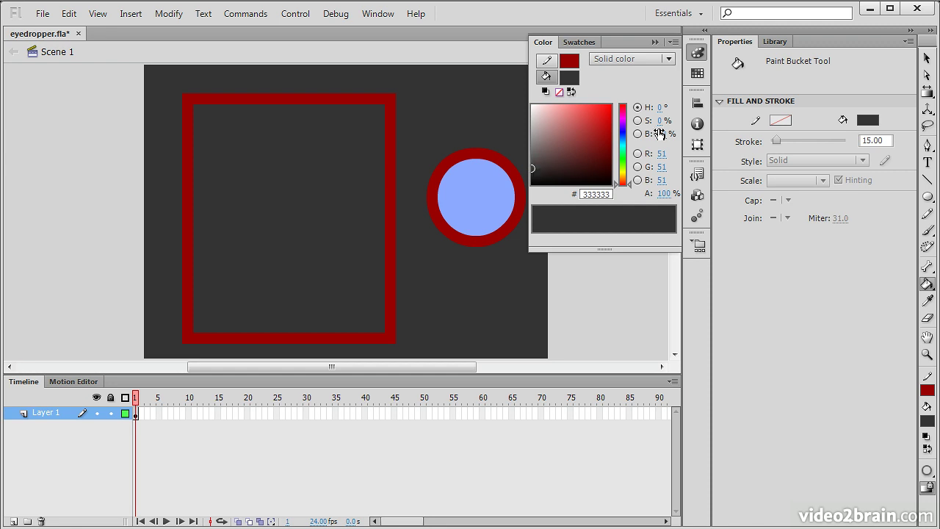
Add the 333333 dark grey as a new swatch in Swatches, then collapse the panel.
{"action": "left_click", "coordinate": [584, 42]}
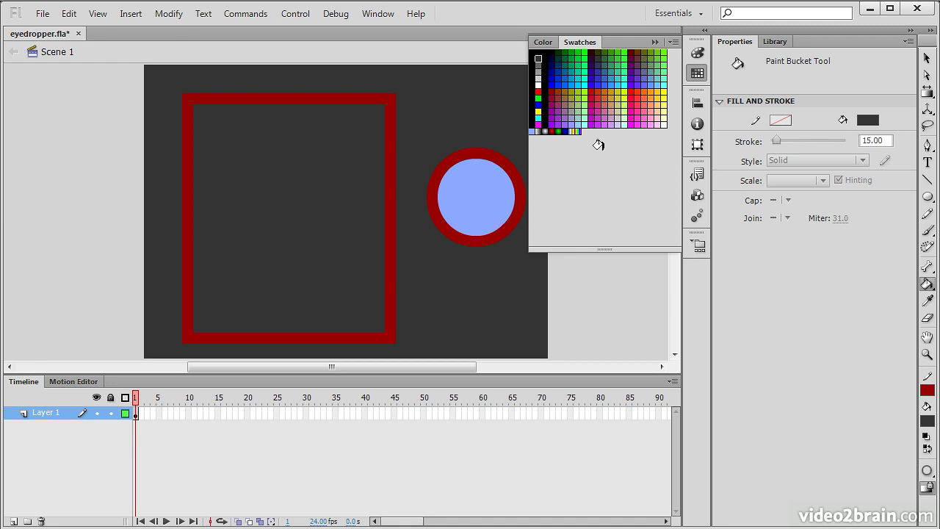
{"action": "left_click", "coordinate": [596, 144]}
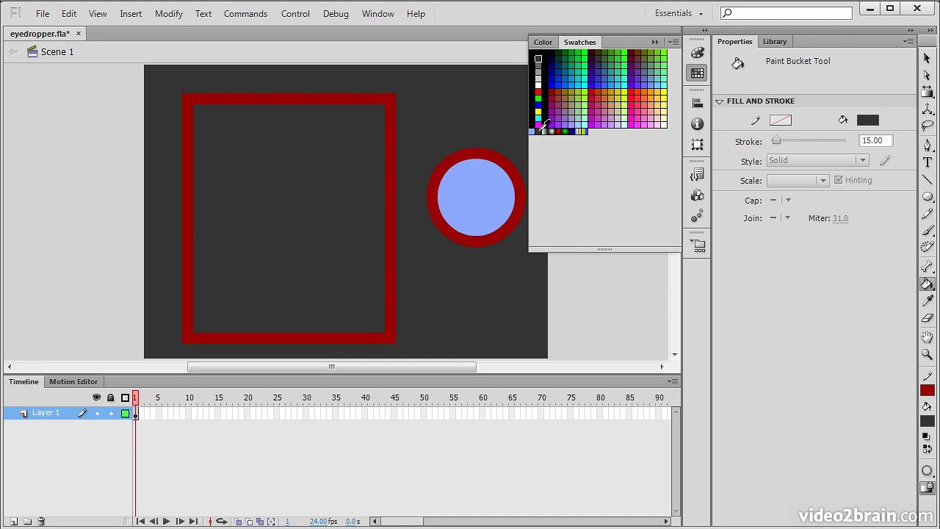
{"action": "left_click", "coordinate": [655, 41]}
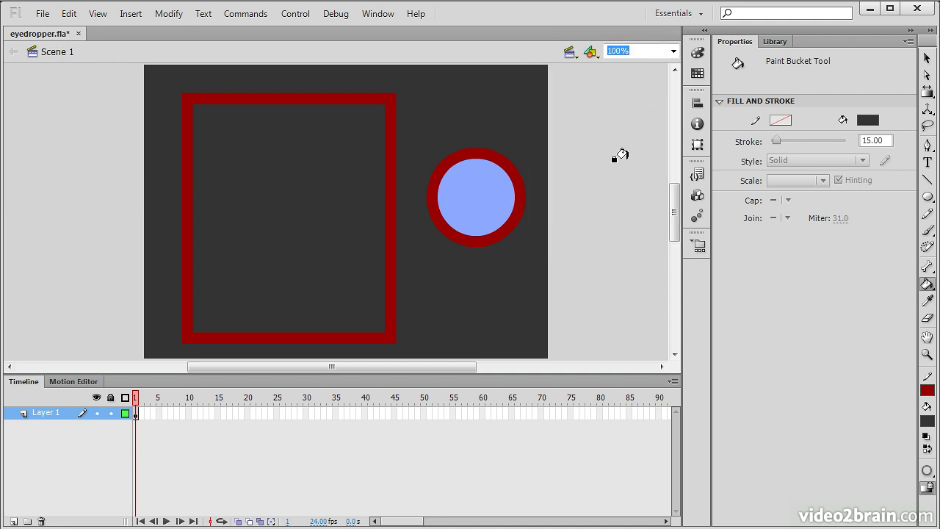